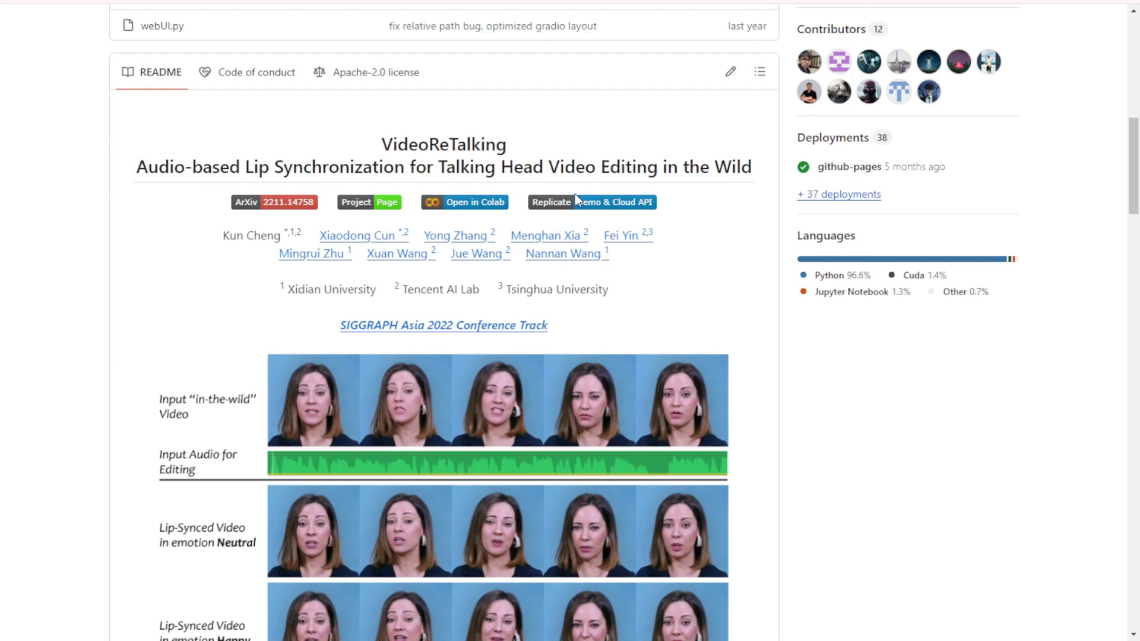
Scroll through the VideoReTalking GitHub README
scroll(752, 259, down, 5)
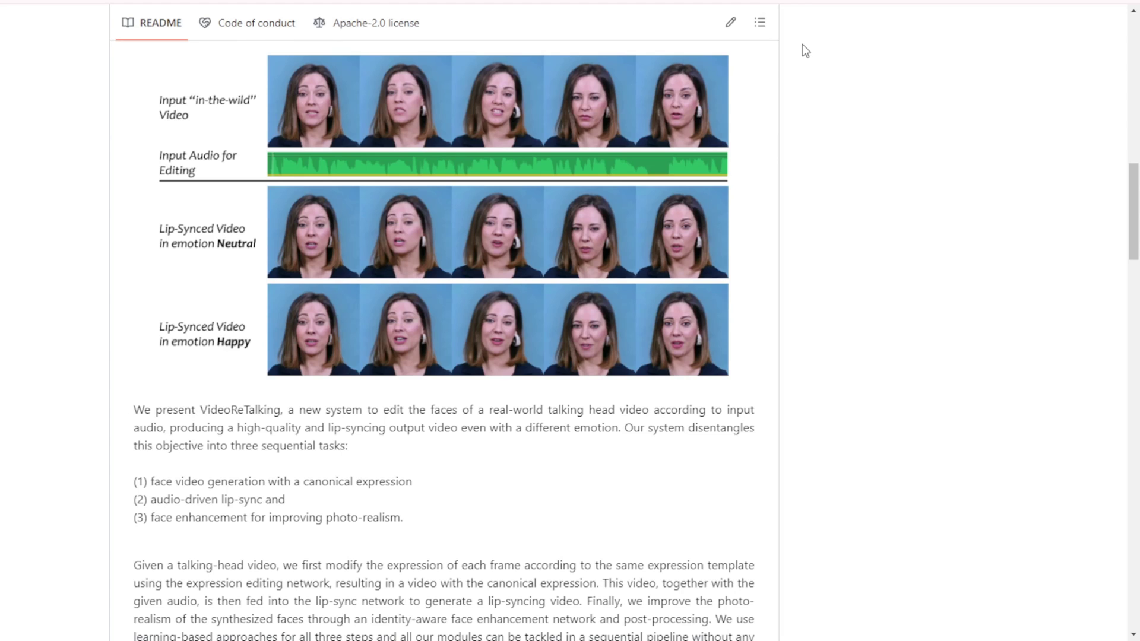
scroll(646, 297, down, 3)
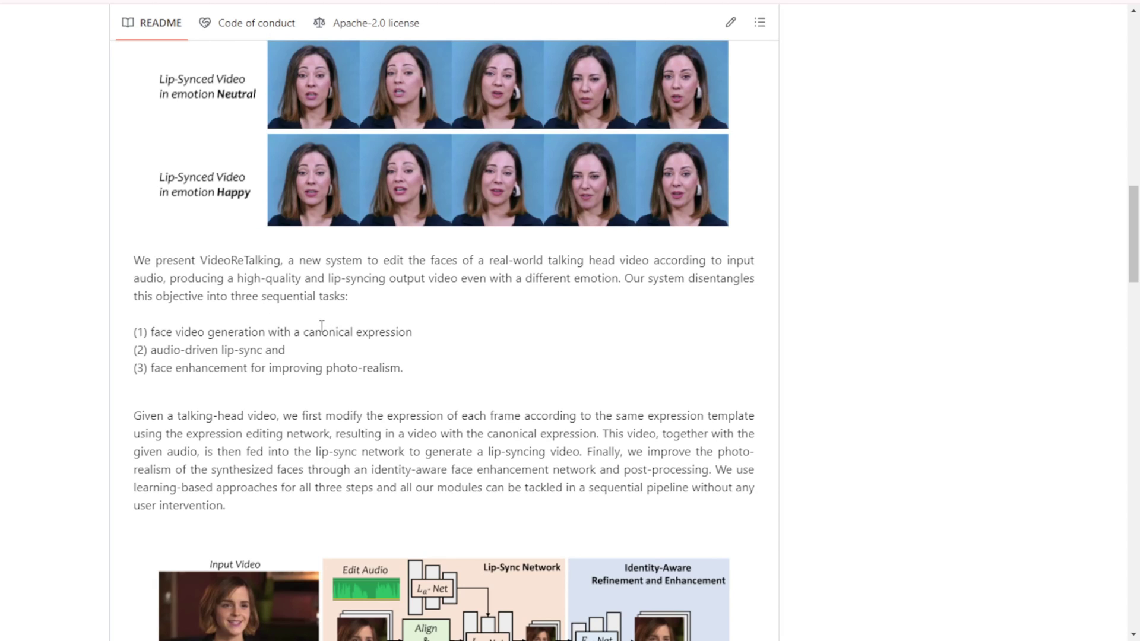
scroll(321, 326, down, 2)
scroll(323, 326, down, 1)
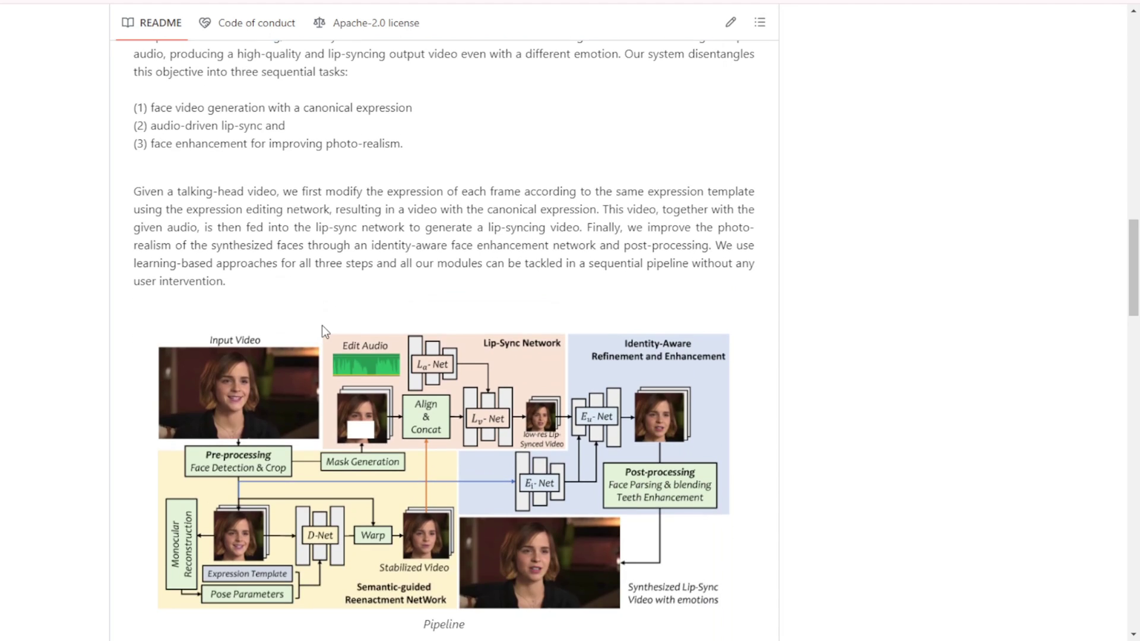
scroll(283, 390, down, 2)
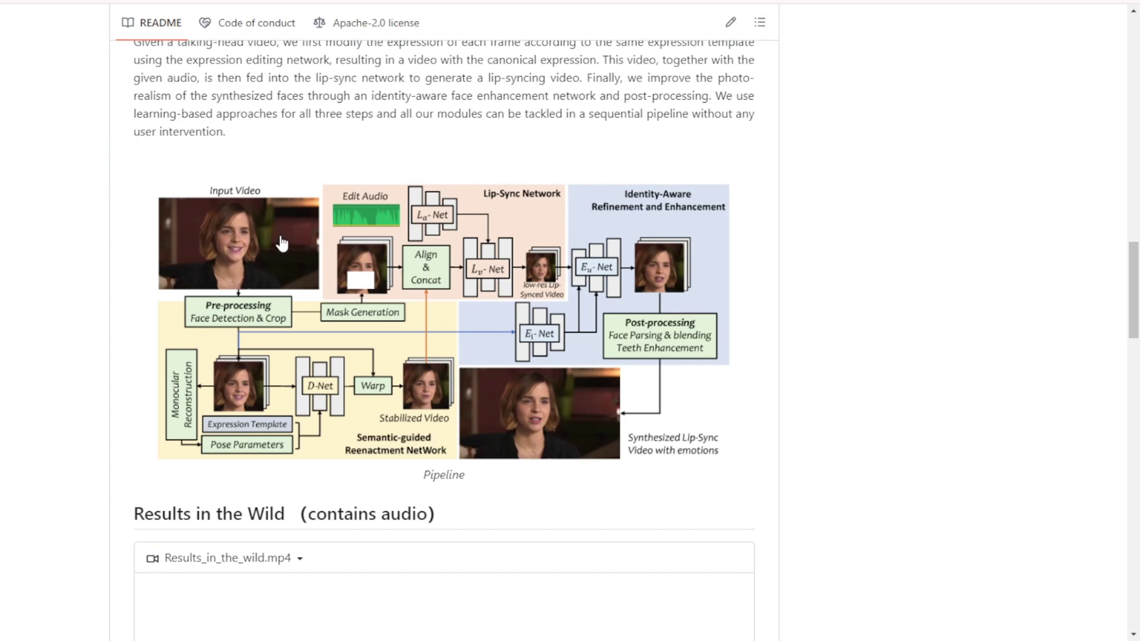
scroll(457, 191, up, 14)
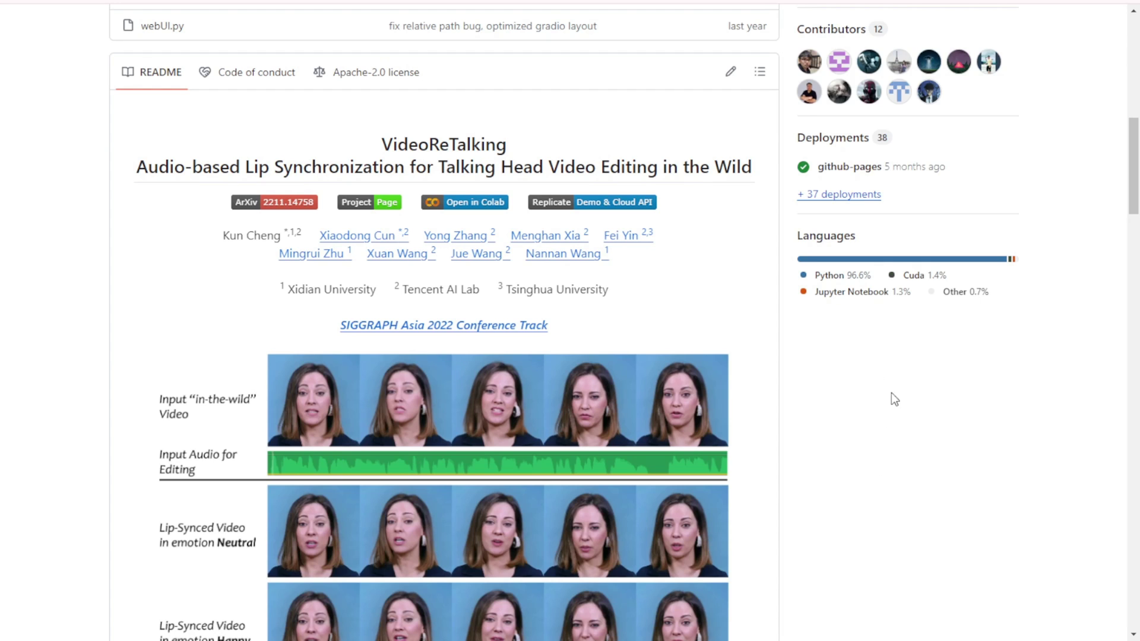
scroll(842, 415, down, 5)
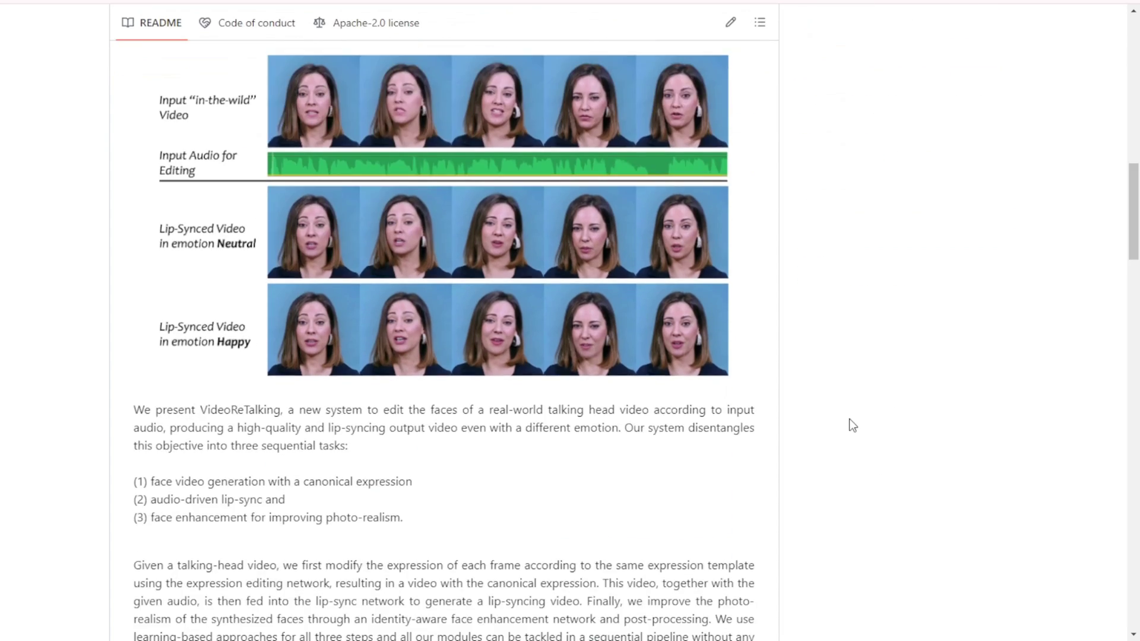
scroll(864, 388, up, 6)
Glance at the VideoReTalking project page, then return to the README's Environment setup commands
key(alt+Tab)
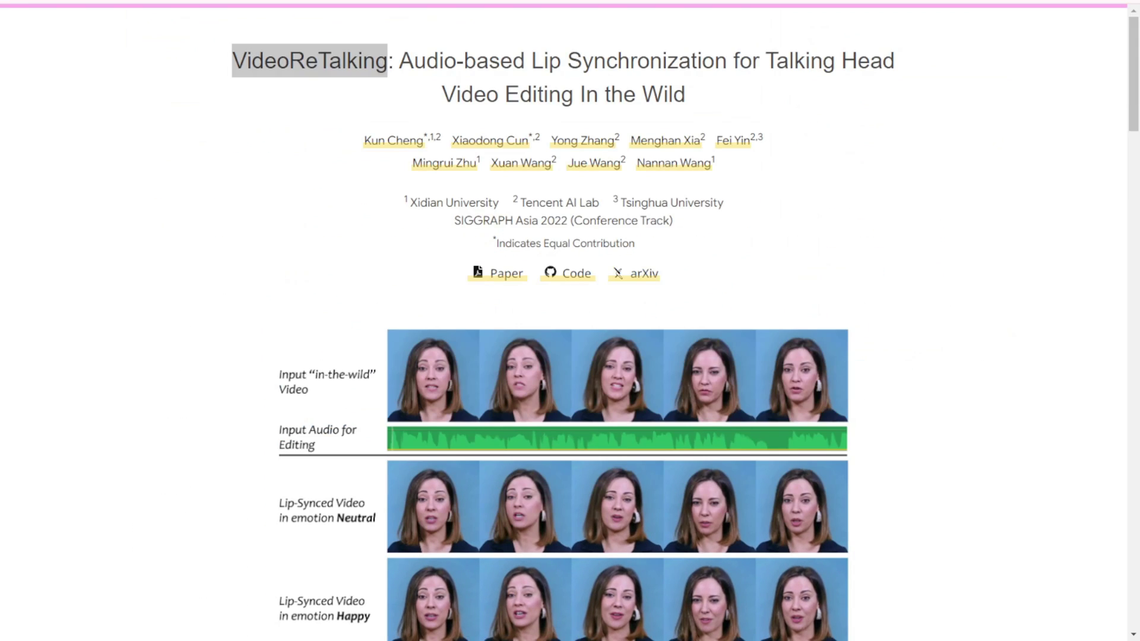
key(alt+Tab)
scroll(558, 314, down, 15)
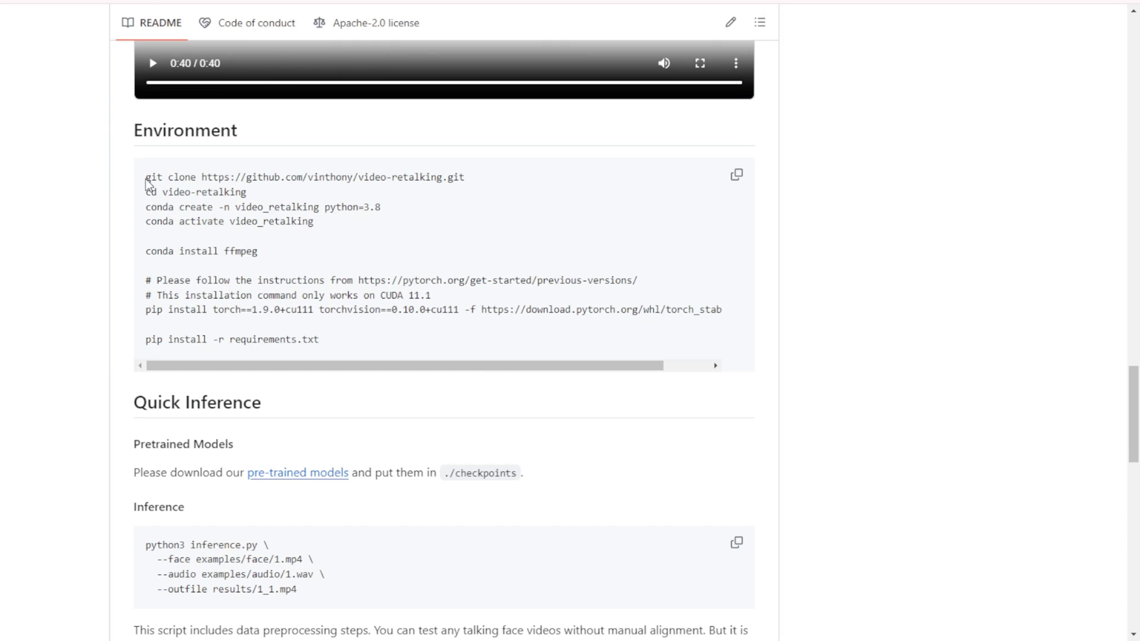
Highlight the git clone, cd video-retalking and PyTorch install lines in the Environment block
drag(144, 179, 462, 173)
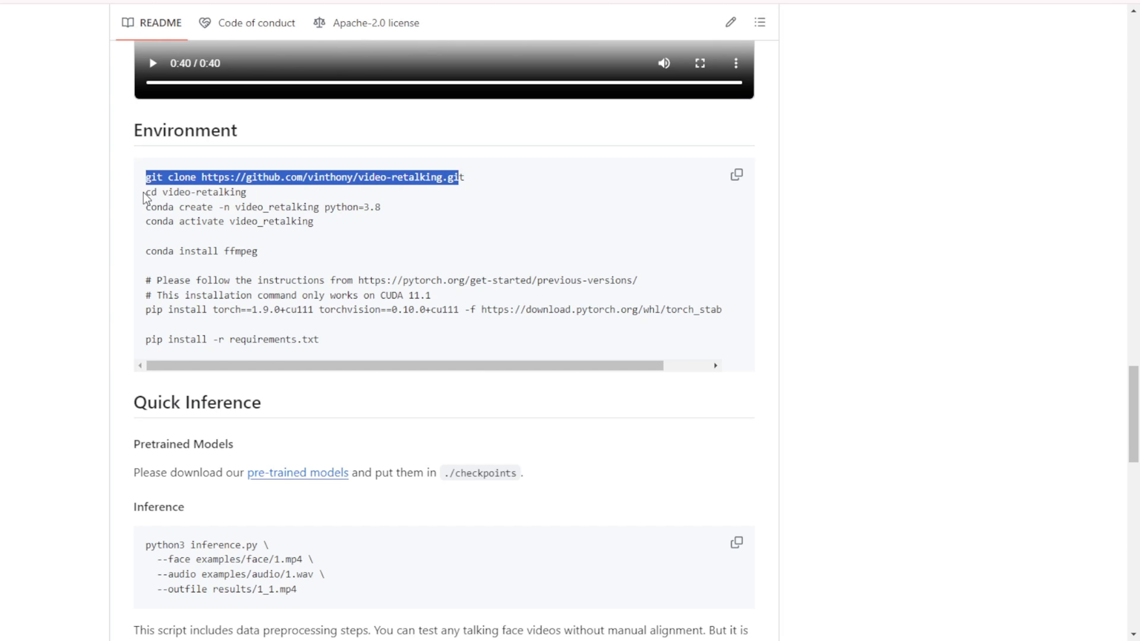
drag(145, 195, 228, 191)
drag(146, 280, 483, 323)
click(475, 326)
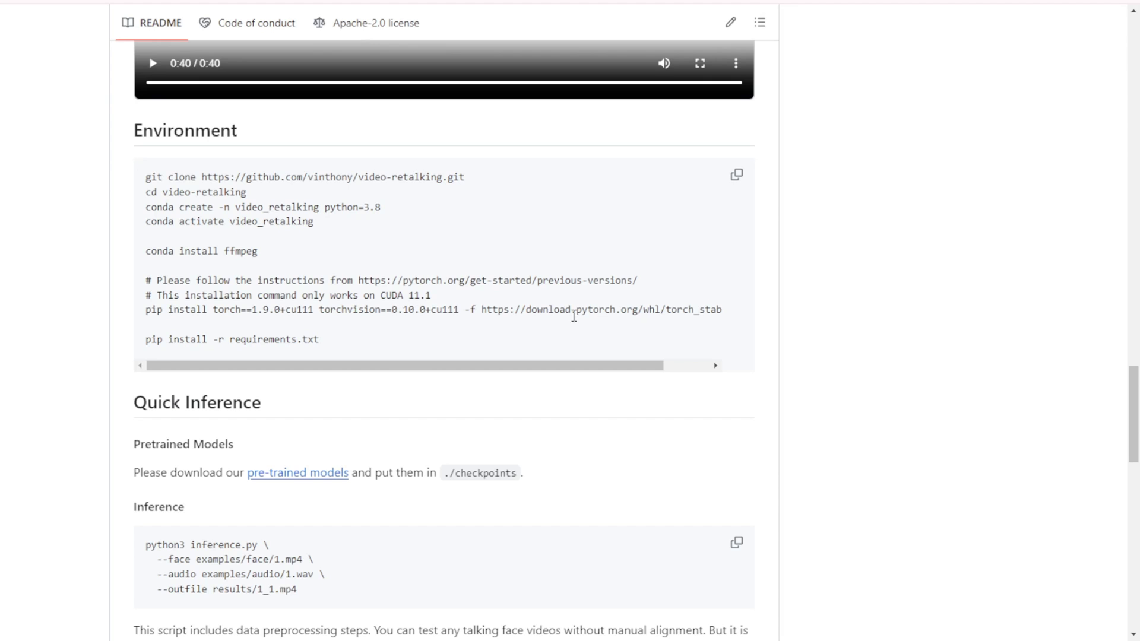
Highlight the python3 inference.py command and its --face, --audio and --outfile example paths
scroll(199, 299, down, 2)
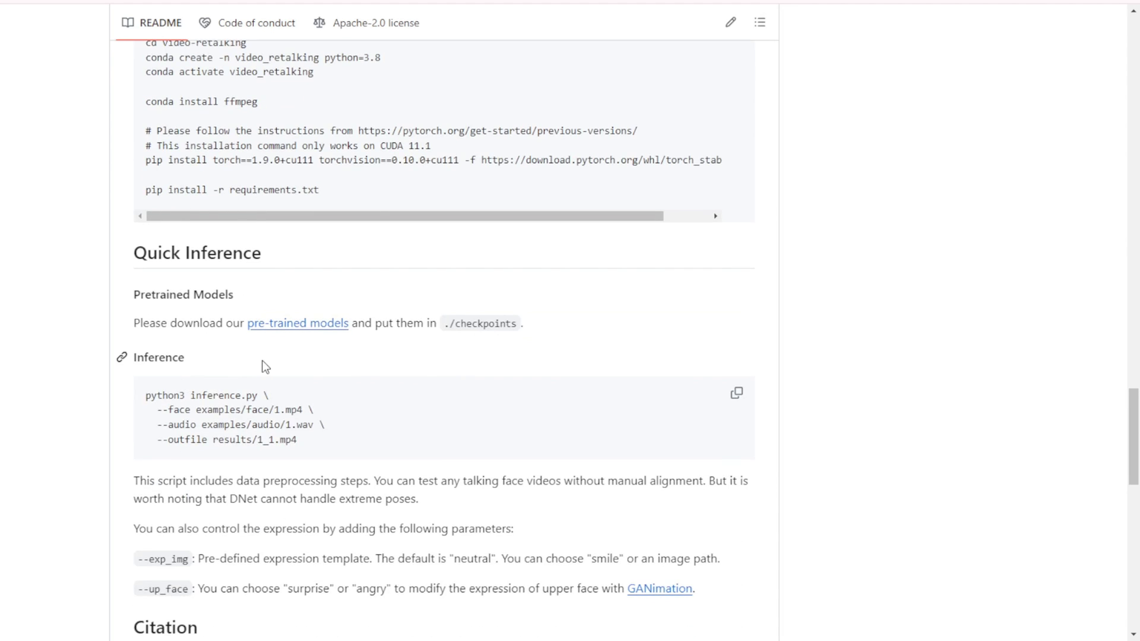
scroll(262, 361, down, 2)
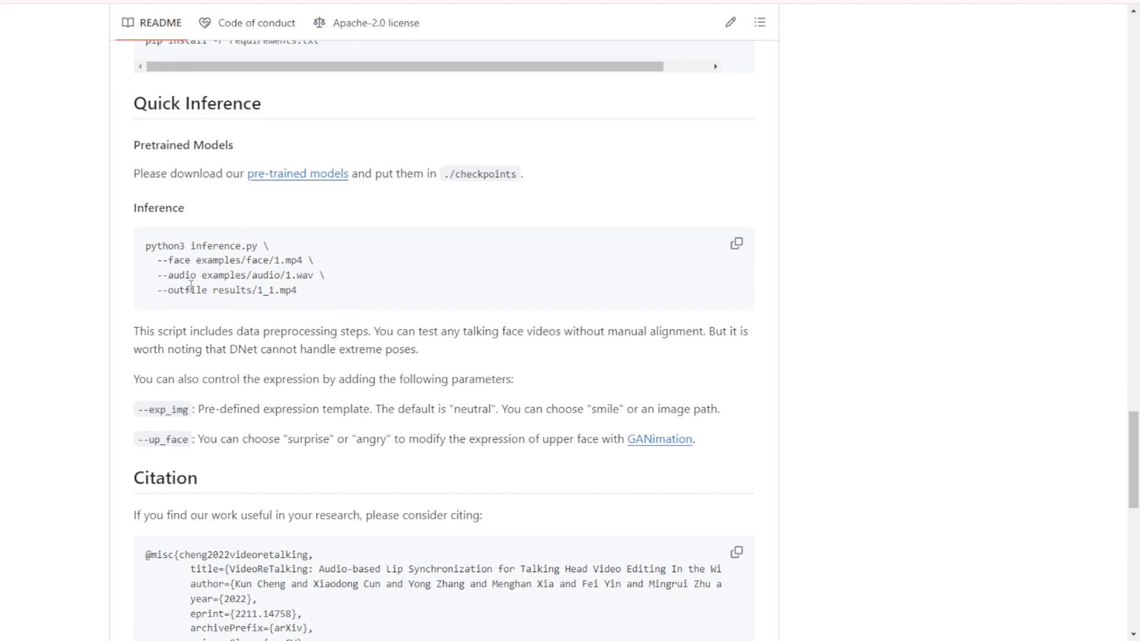
scroll(155, 261, up, 1)
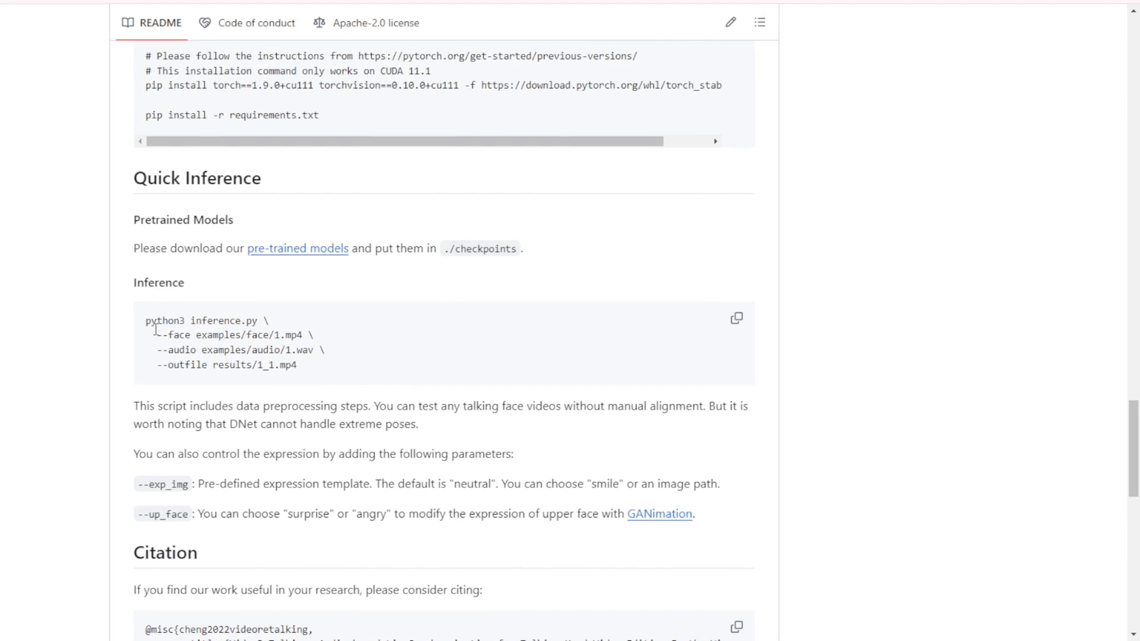
drag(147, 330, 176, 321)
drag(193, 321, 252, 321)
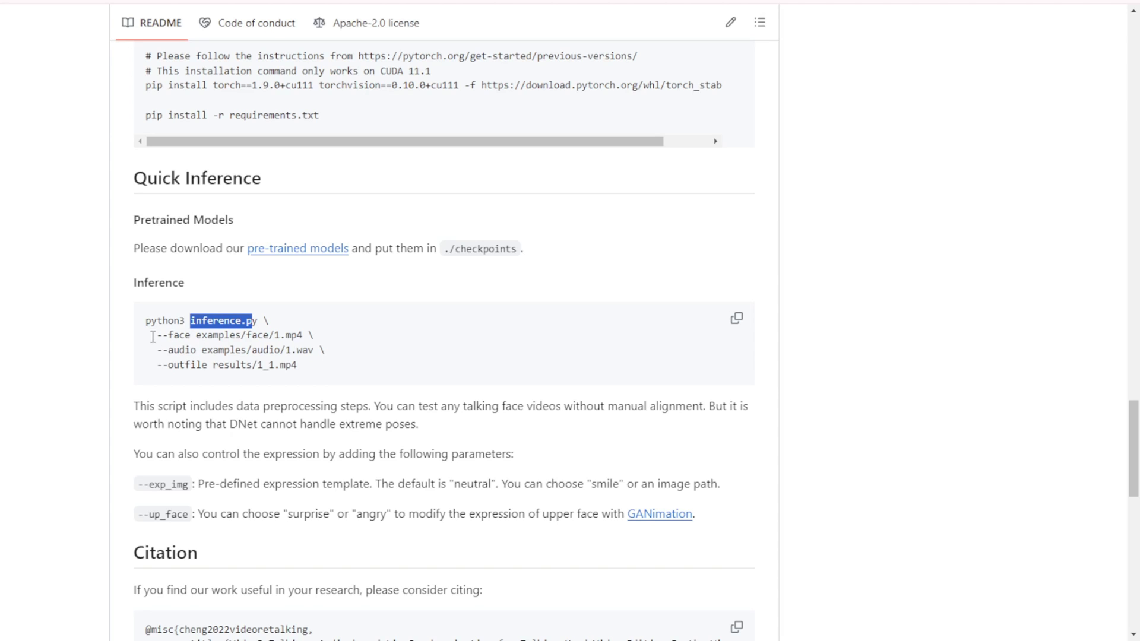
drag(152, 336, 317, 337)
drag(156, 349, 327, 351)
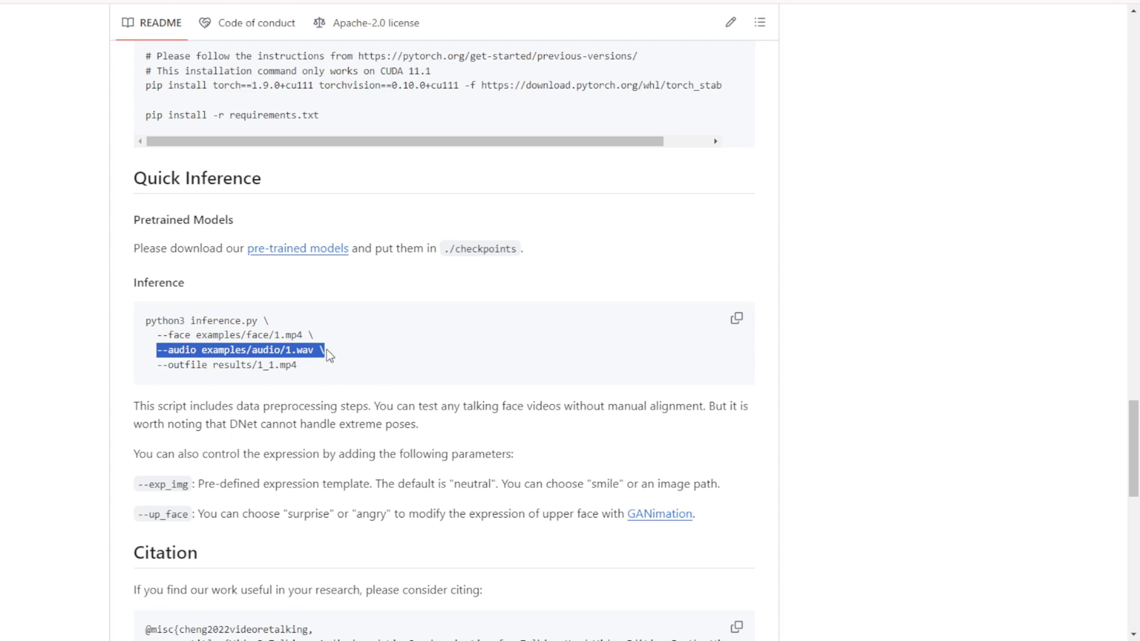
click(273, 376)
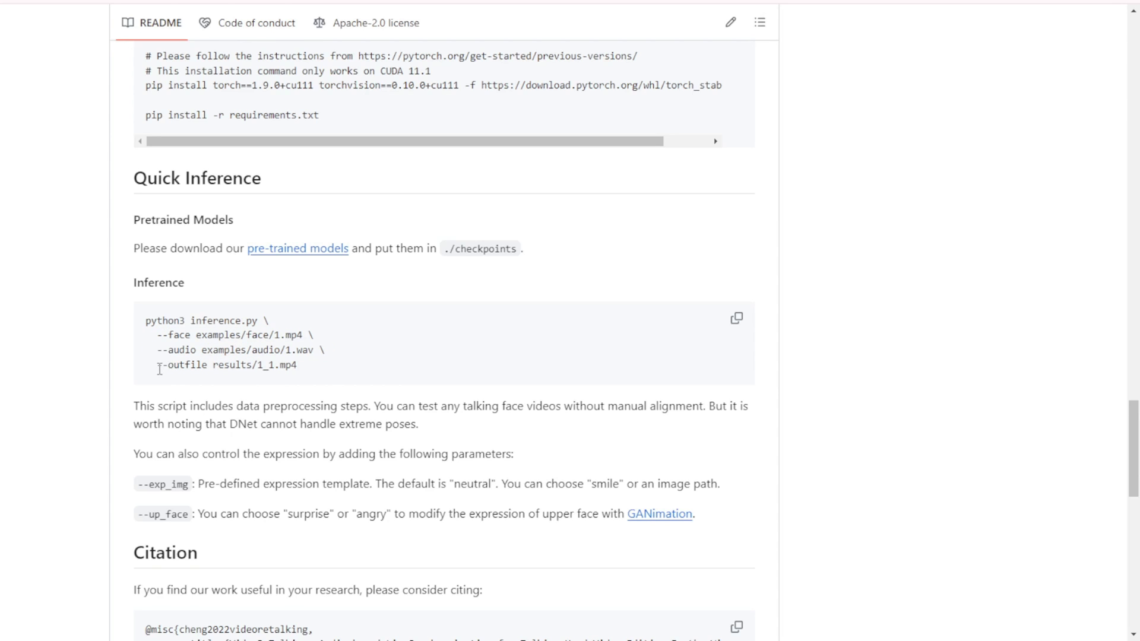
drag(159, 369, 297, 366)
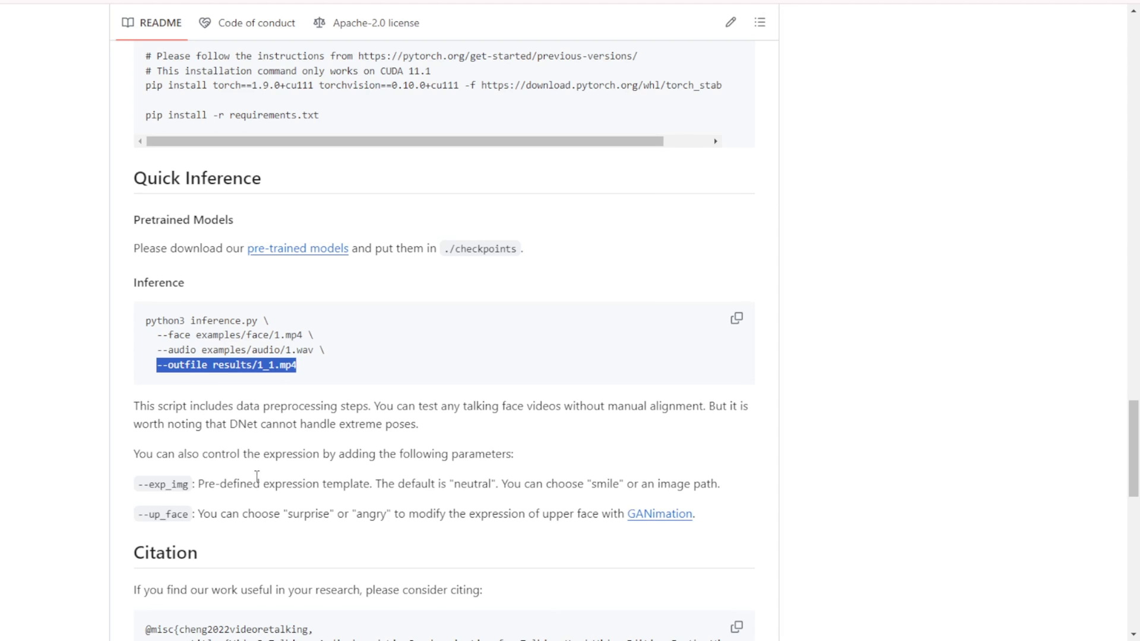
scroll(175, 324, down, 2)
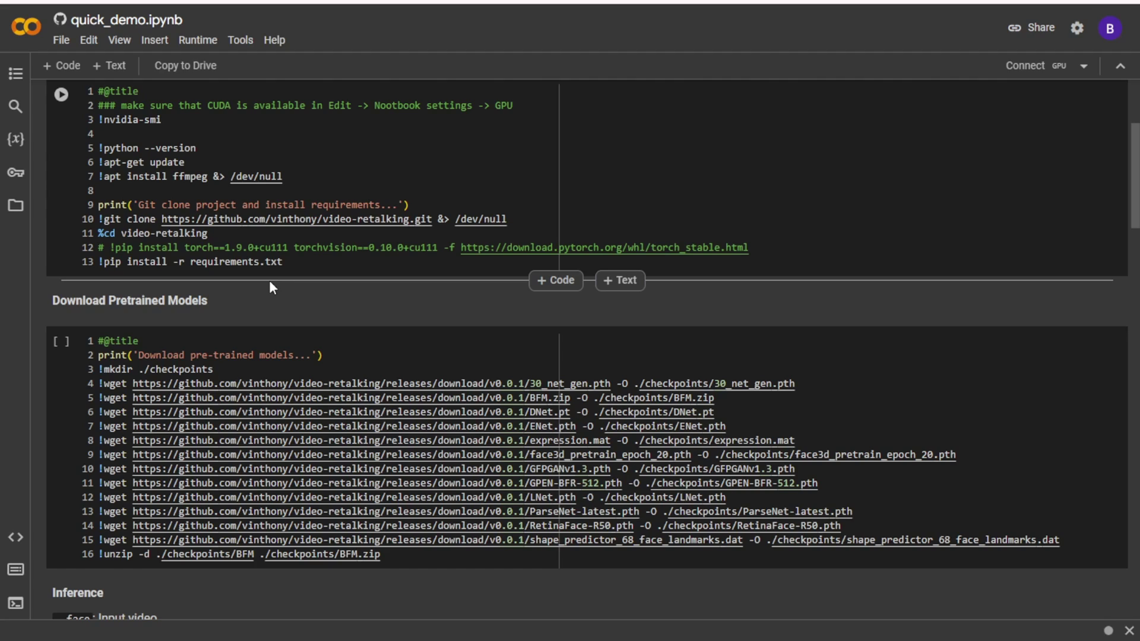
Run quick_demo.ipynb's first cell and review its nvidia-smi, apt and pip output
key(ctrl+Return)
scroll(636, 143, up, 4)
scroll(594, 357, down, 10)
scroll(447, 452, up, 5)
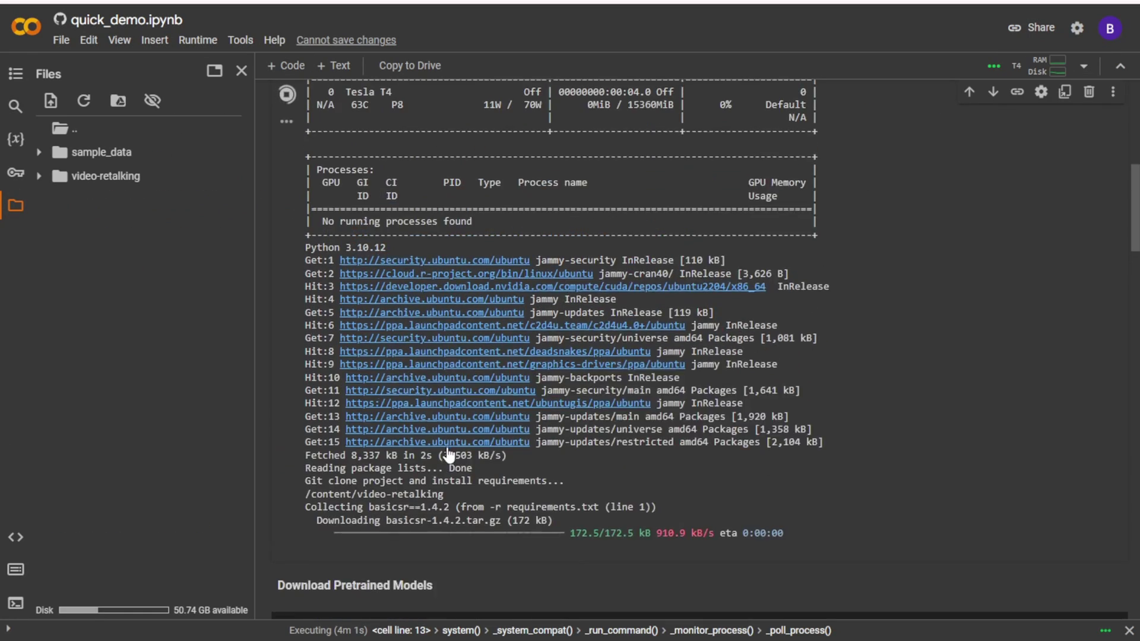
scroll(442, 453, down, 3)
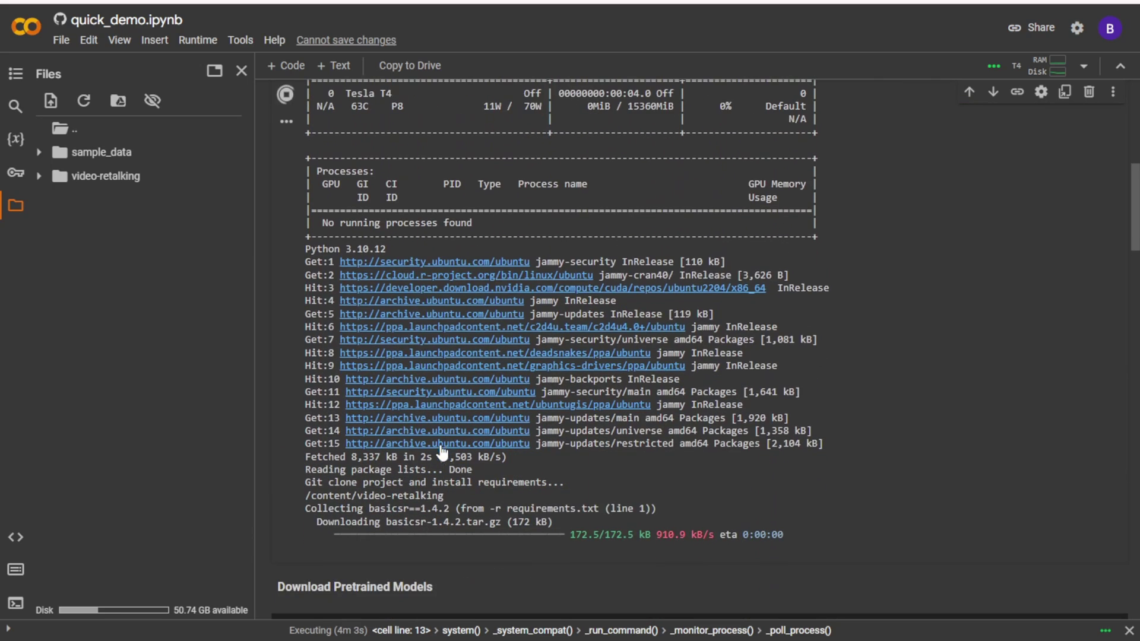
drag(319, 521, 473, 522)
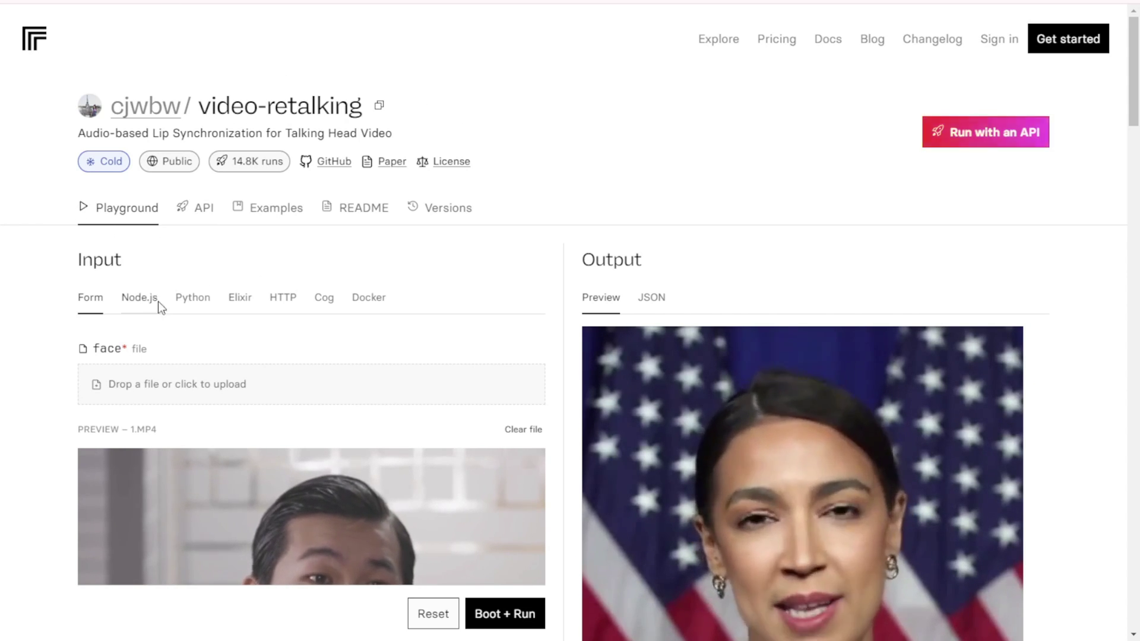
Swap the sample 1.mp4 and 1.mp3 inputs for the suited man's face clip and uploaded 1.MP3, then replay it
scroll(213, 454, down, 3)
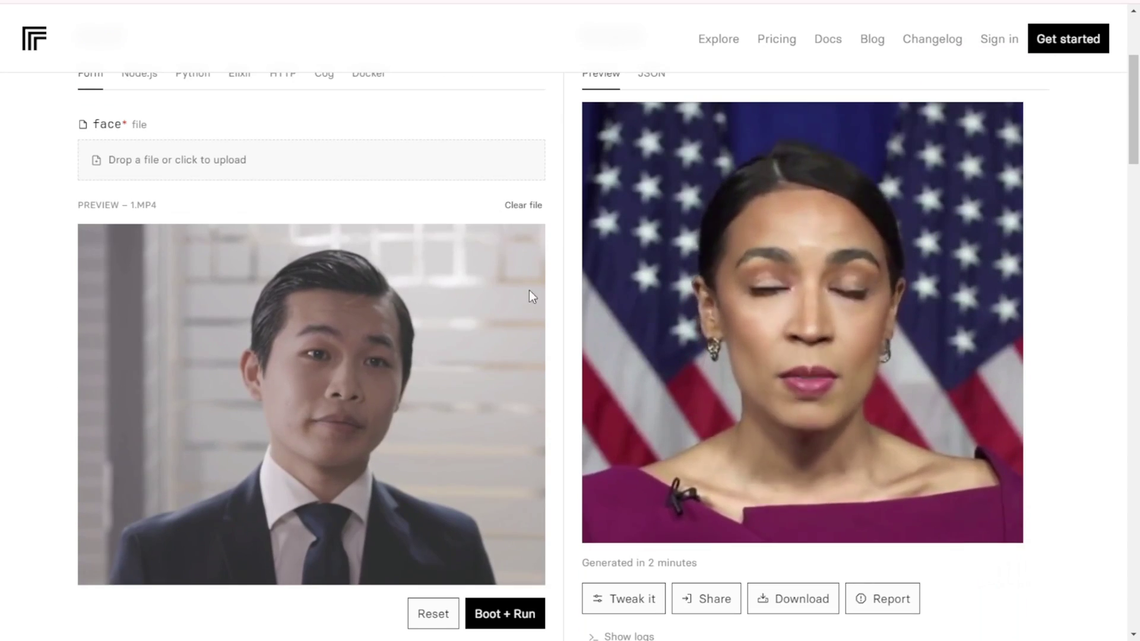
click(523, 205)
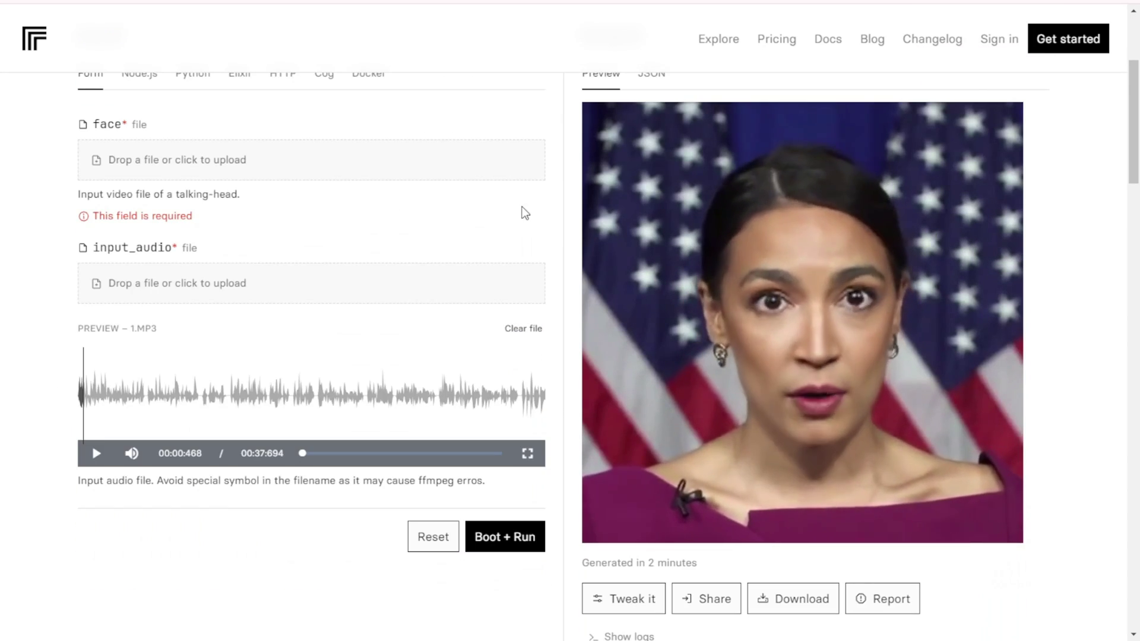
click(533, 330)
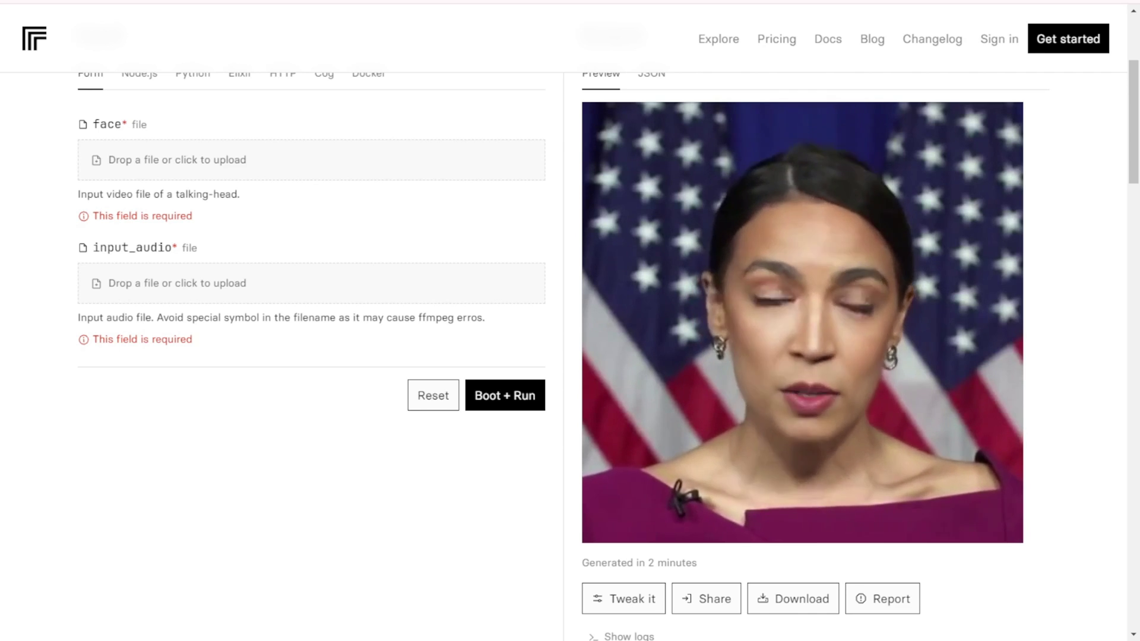
scroll(580, 356, down, 5)
click(580, 374)
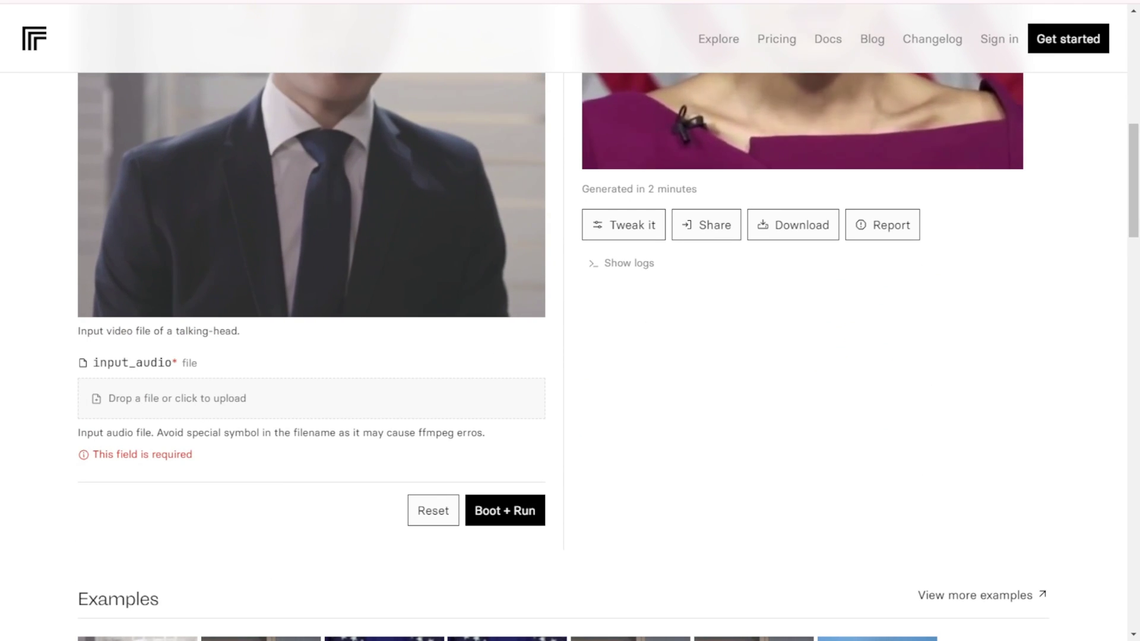
scroll(127, 386, down, 4)
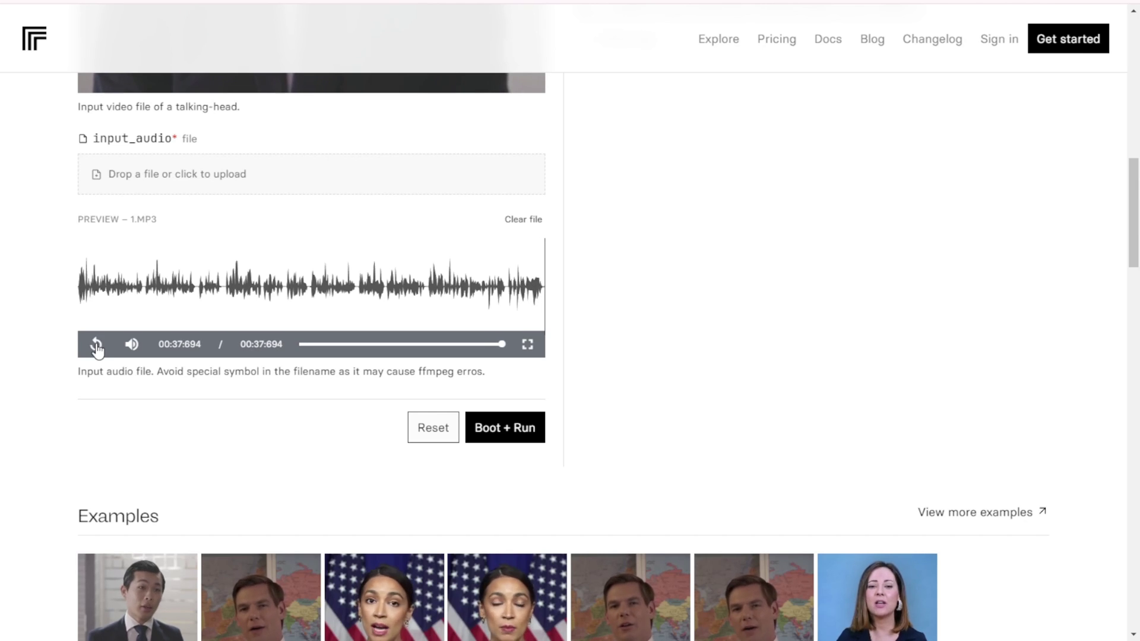
click(97, 345)
Pause the audio preview and launch the video-retalking prediction with Boot + Run
click(97, 346)
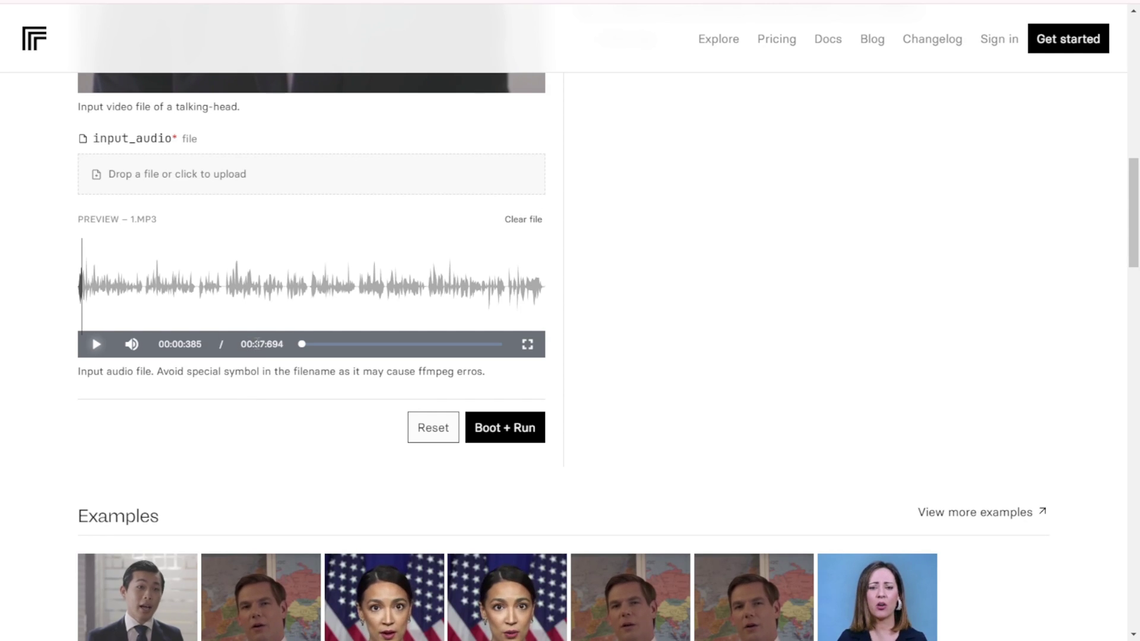
scroll(868, 343, up, 10)
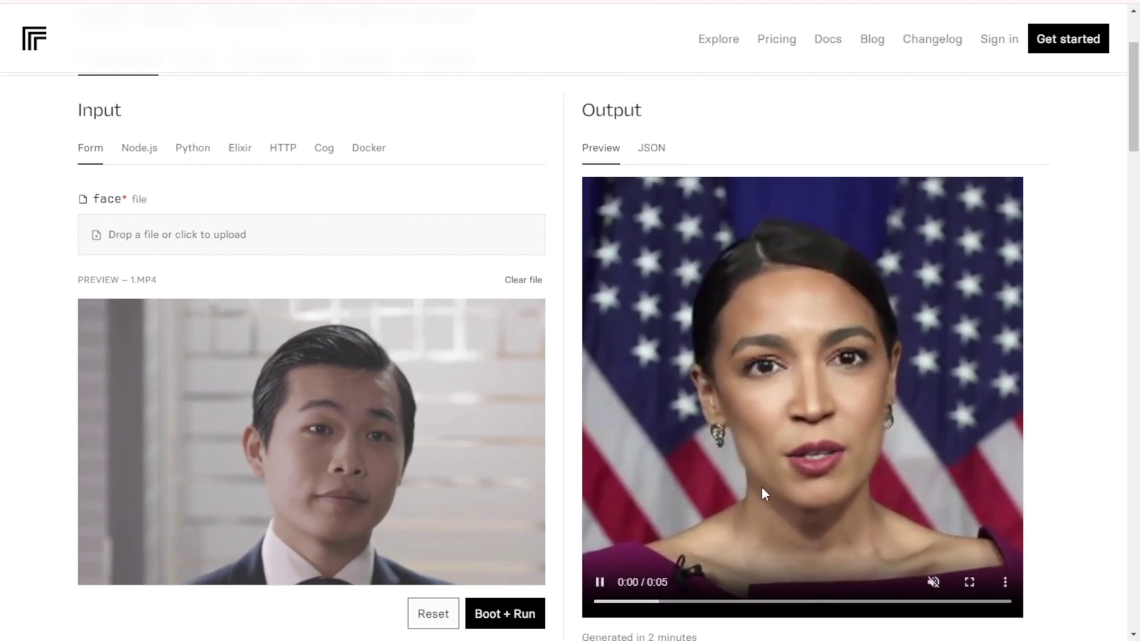
scroll(761, 486, down, 4)
scroll(821, 489, down, 6)
click(489, 508)
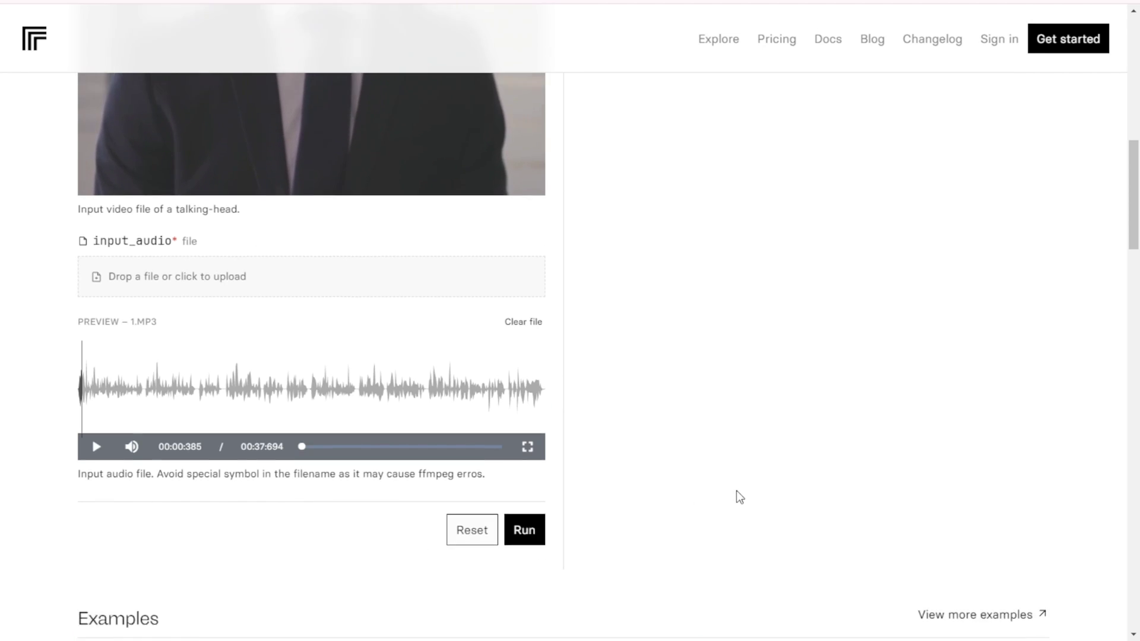
scroll(739, 479, up, 3)
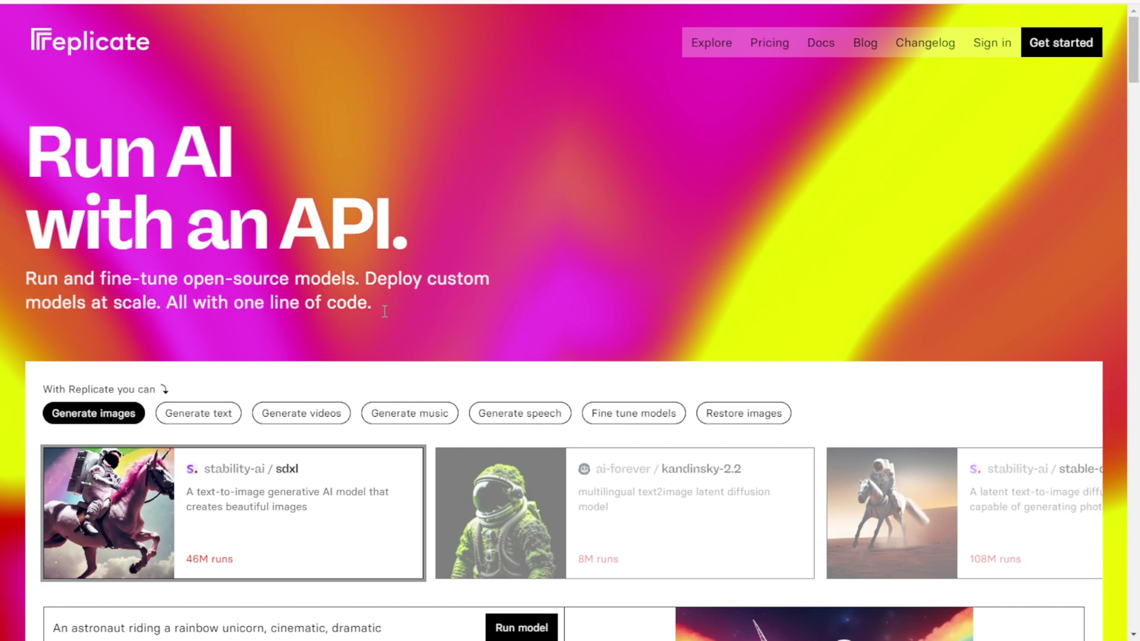
Scroll through the Replicate homepage before returning to the booting video-retalking run
scroll(440, 370, down, 4)
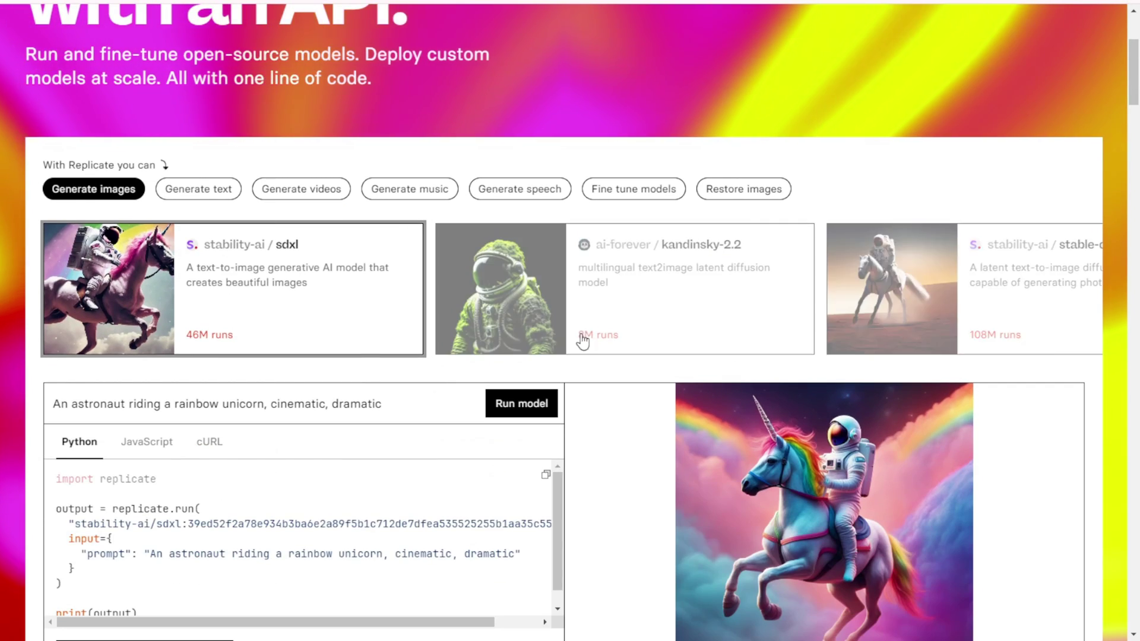
scroll(130, 378, down, 3)
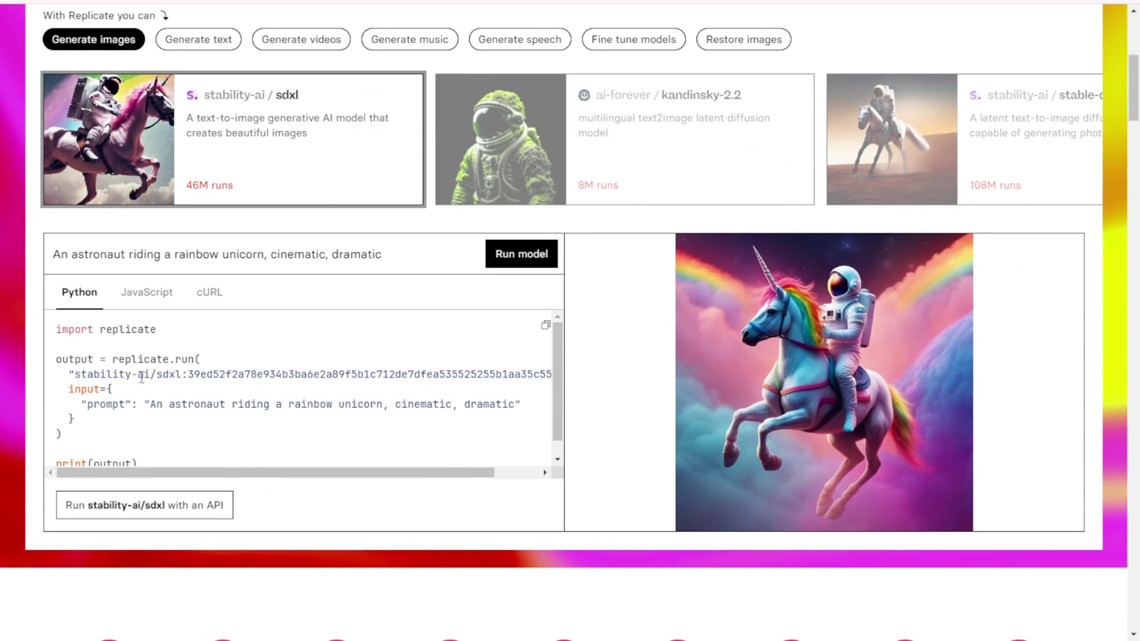
scroll(255, 420, down, 1)
scroll(258, 314, up, 1)
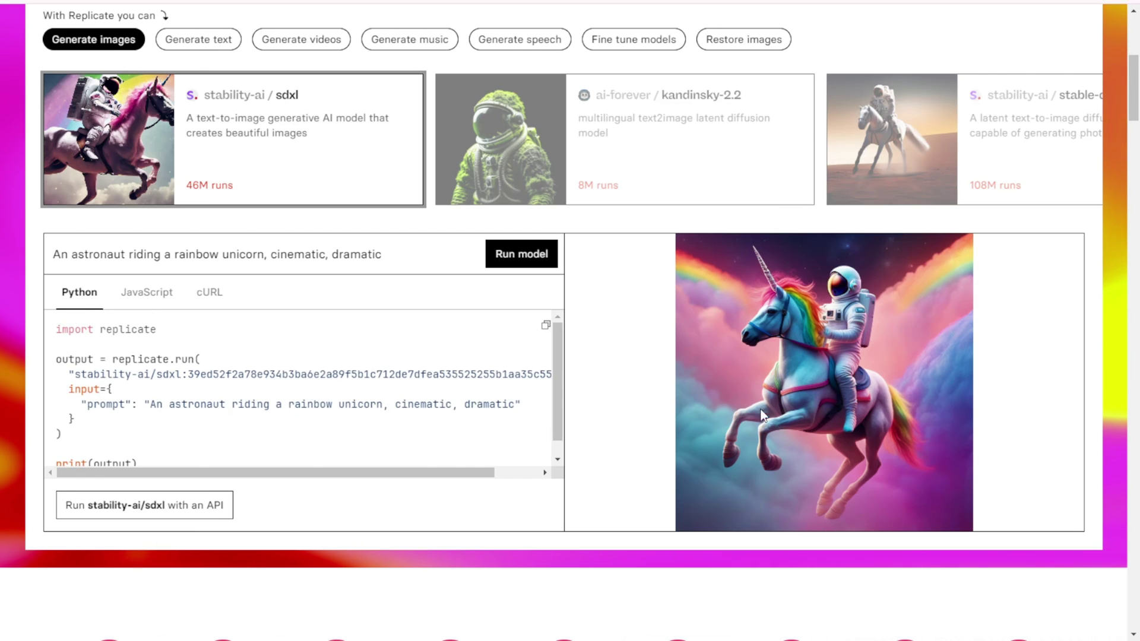
scroll(668, 358, up, 6)
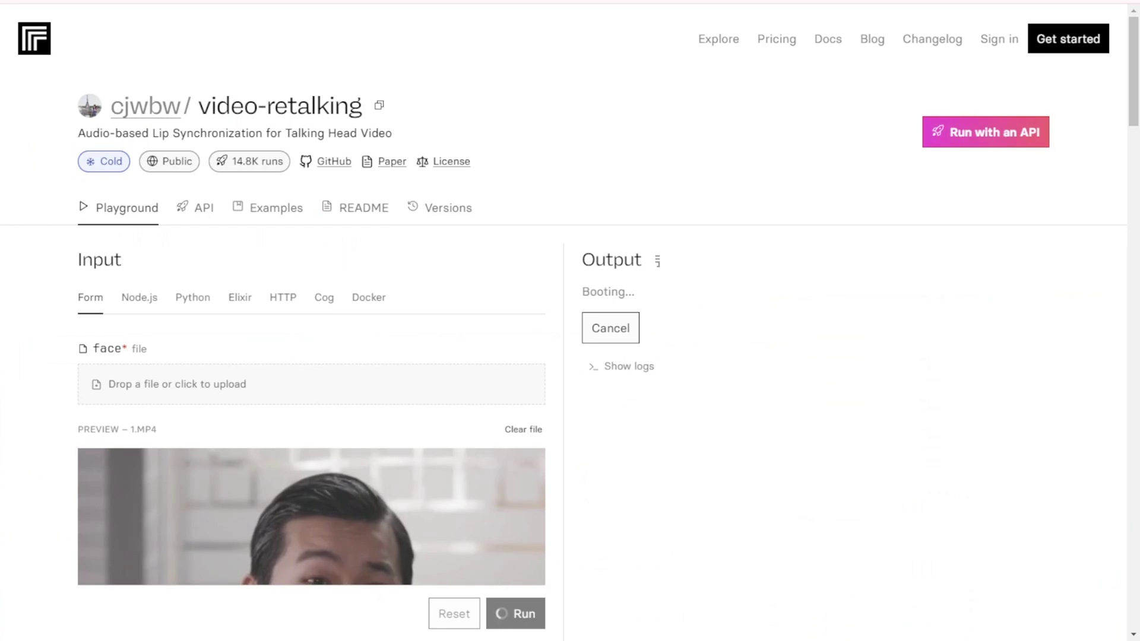
Check the lip-synthesis log at 100%, then rewind the 0:37 output video to its start
scroll(293, 122, down, 2)
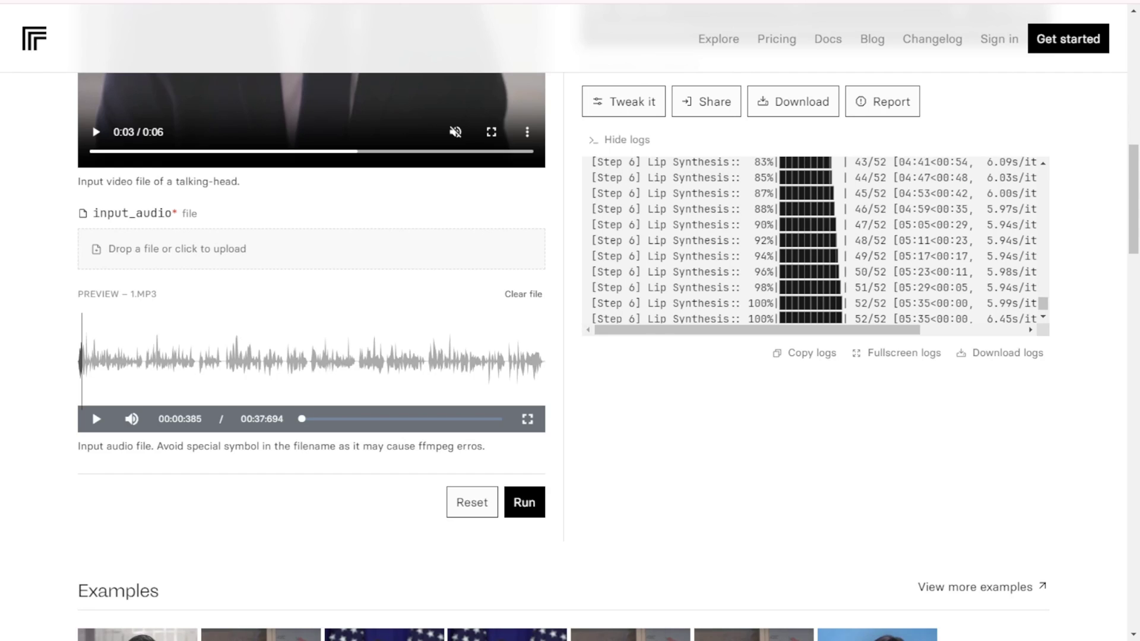
drag(672, 271, 816, 273)
click(766, 307)
scroll(892, 410, up, 8)
drag(682, 554, 598, 553)
click(599, 533)
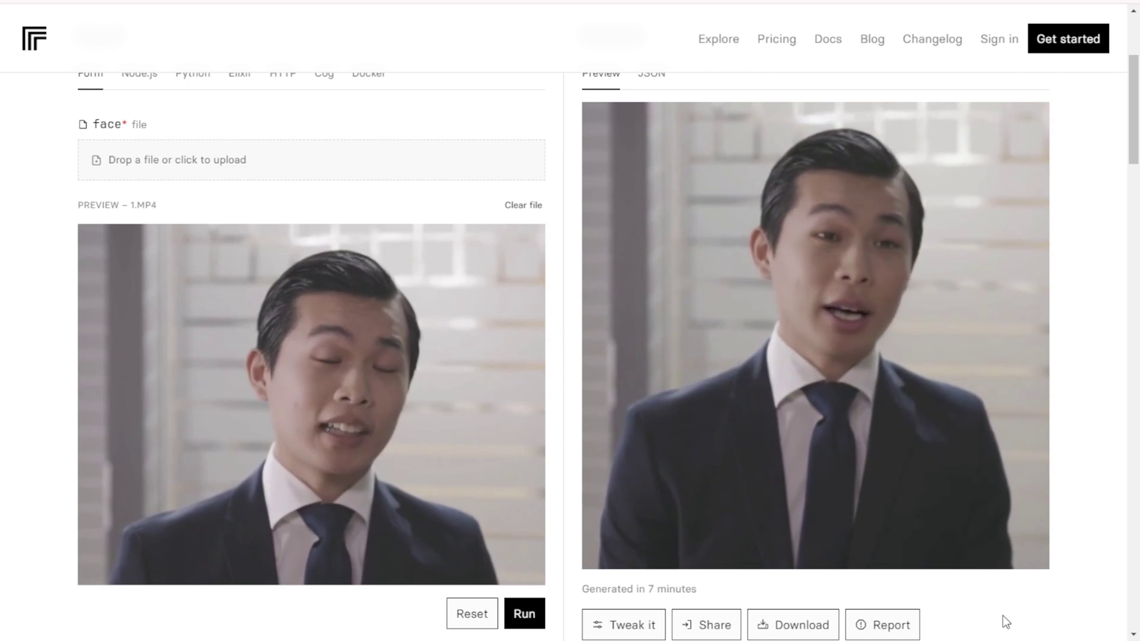
mouse_move(1011, 524)
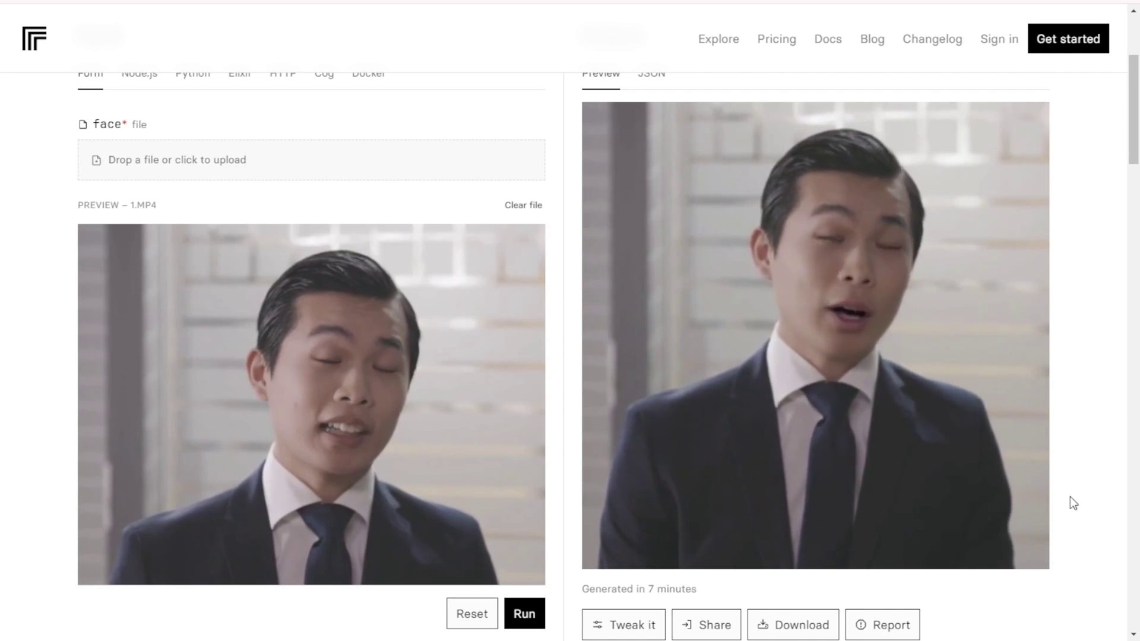
mouse_move(1046, 497)
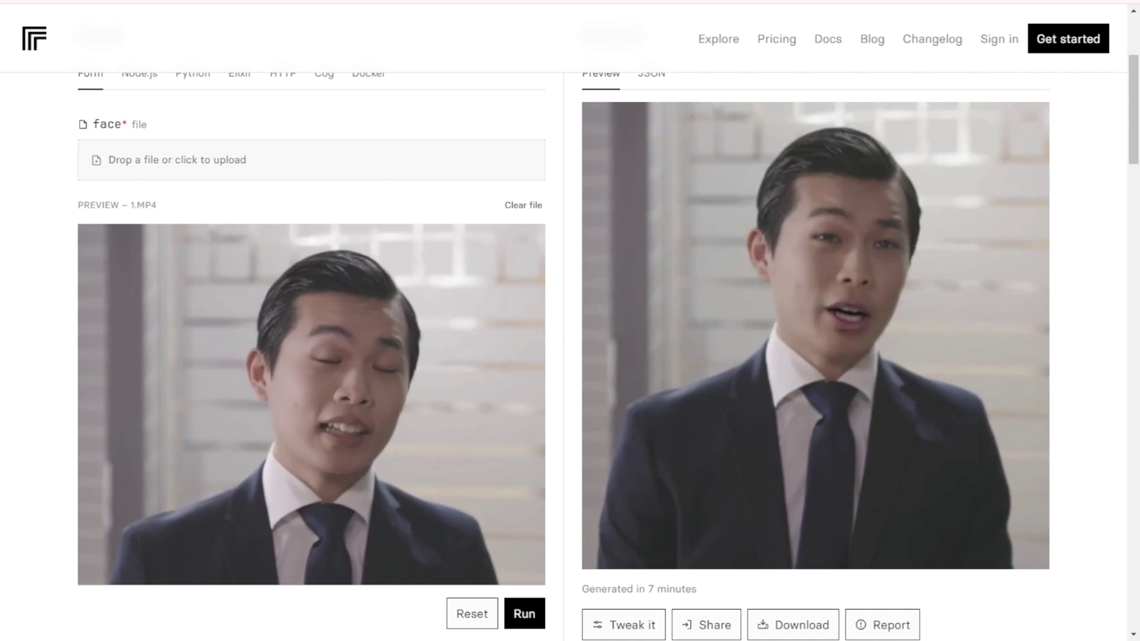
click(599, 534)
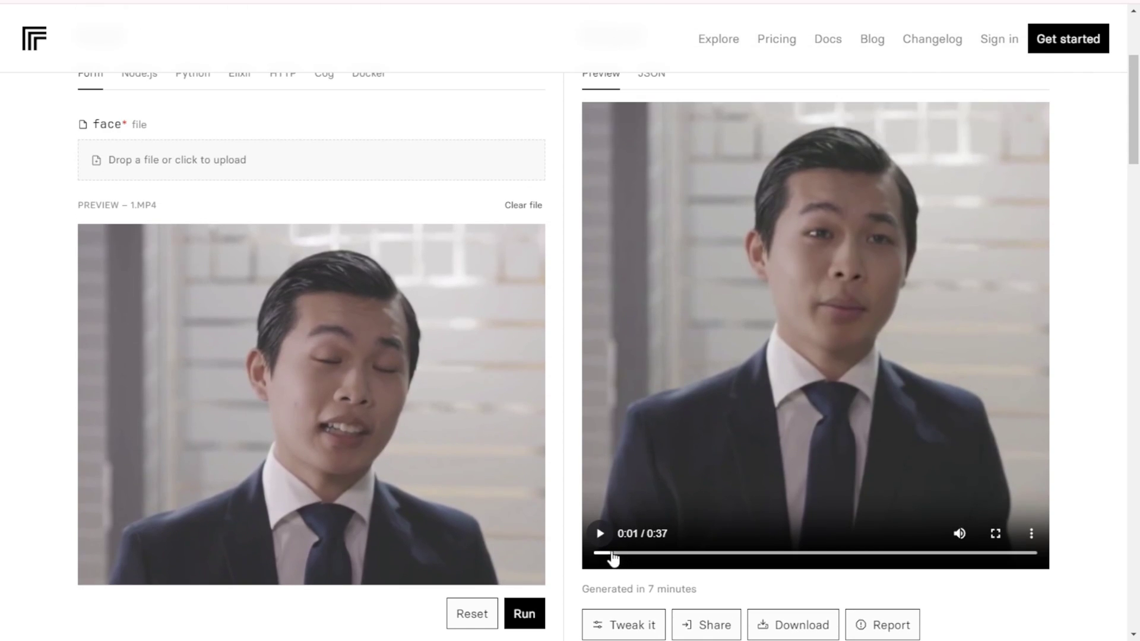
drag(613, 558, 641, 556)
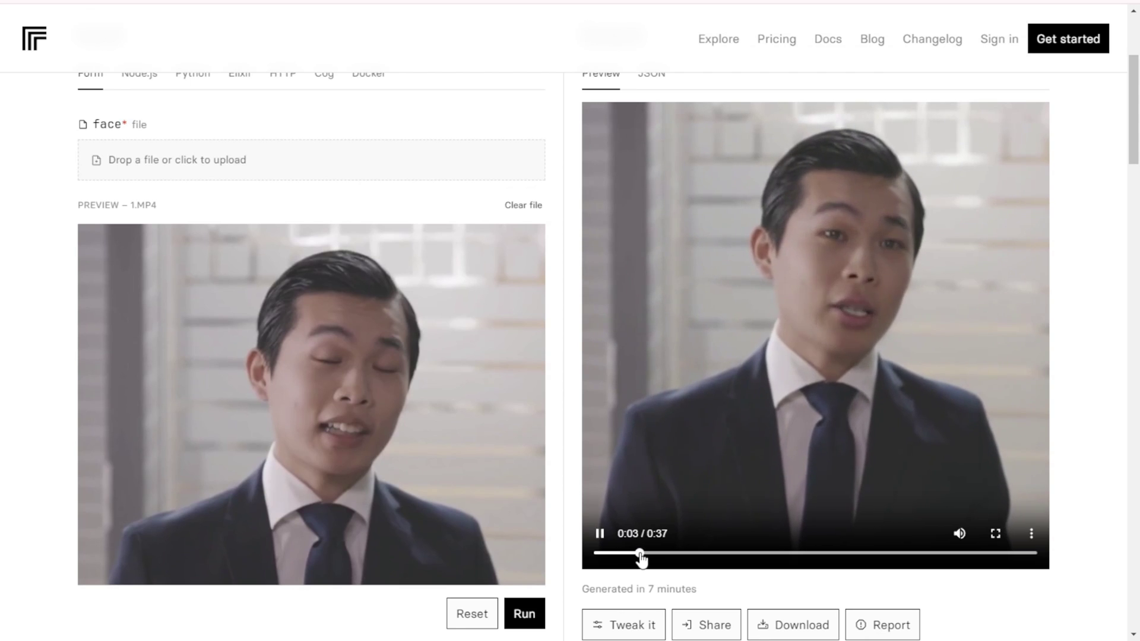
click(599, 533)
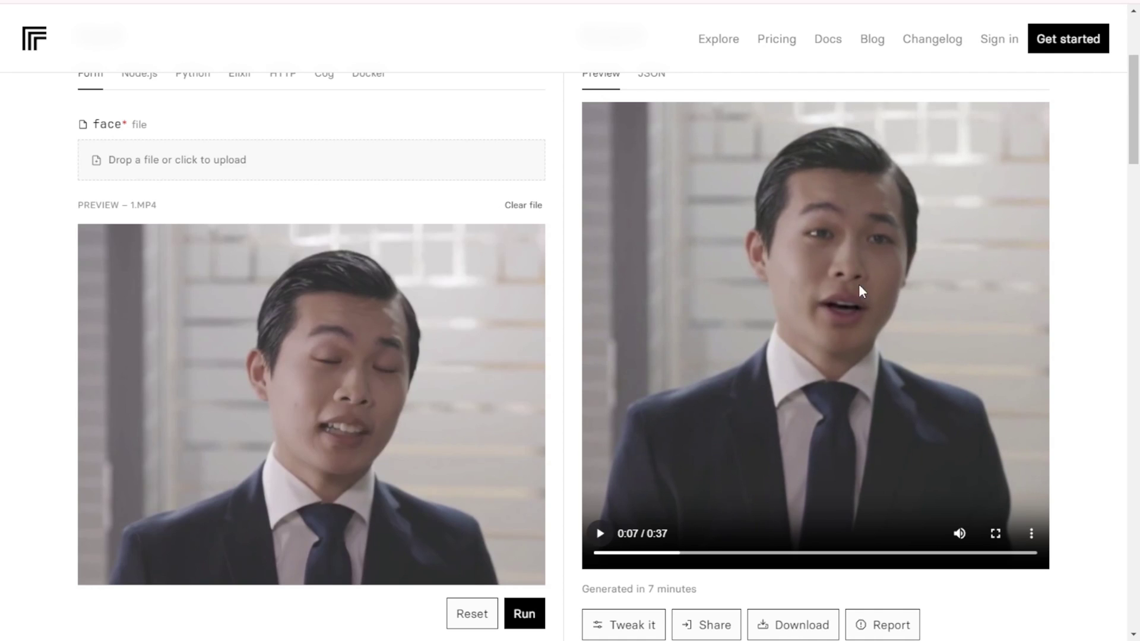
scroll(705, 544, down, 9)
scroll(714, 387, up, 7)
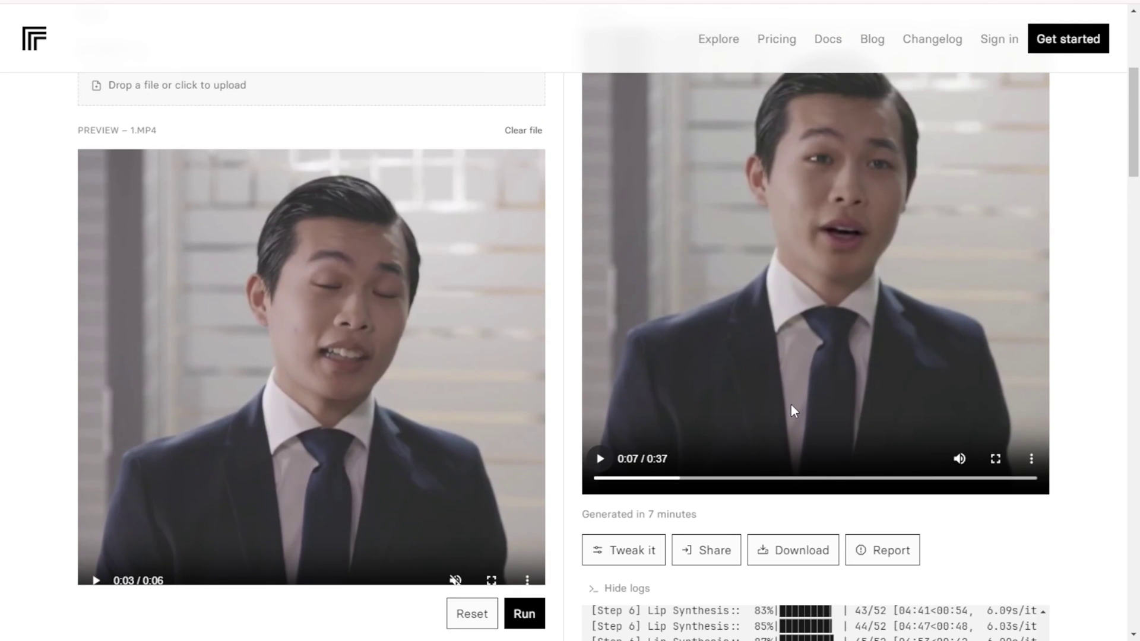
scroll(793, 405, up, 3)
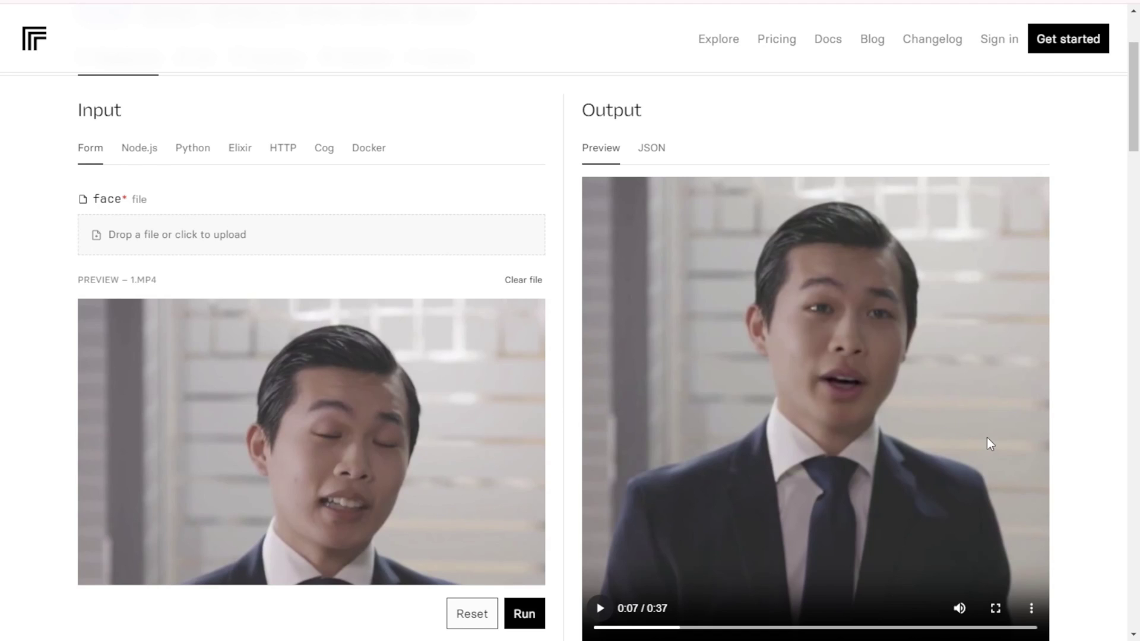
Scroll the OpenTalker/video-retalking repo to the README's VideoReTalking title and demo figure
scroll(618, 328, up, 3)
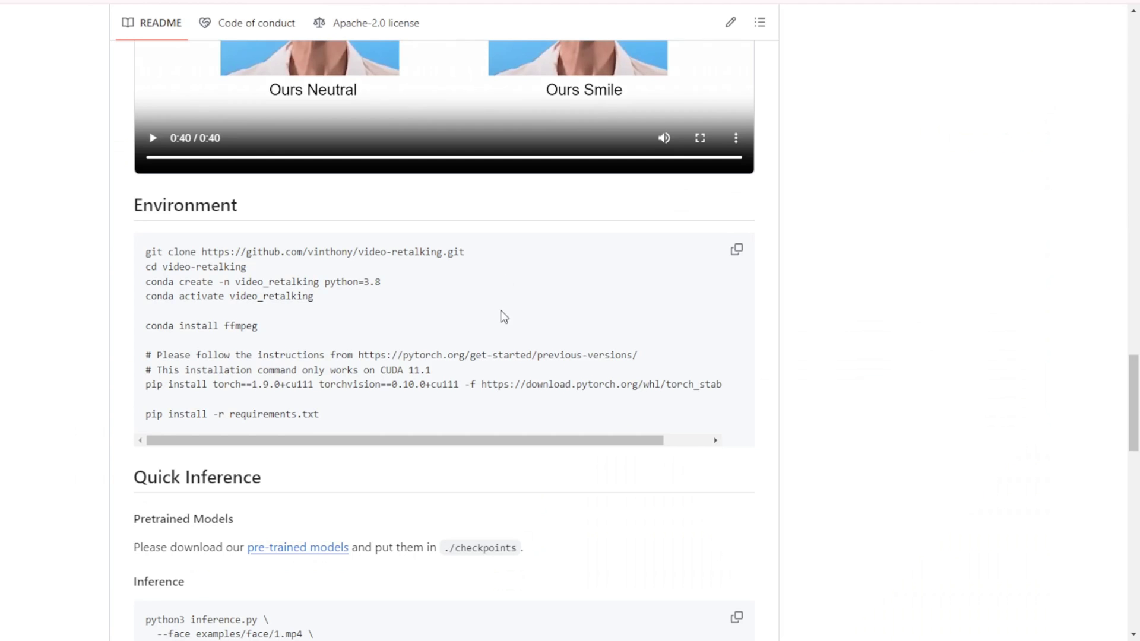
scroll(753, 346, up, 20)
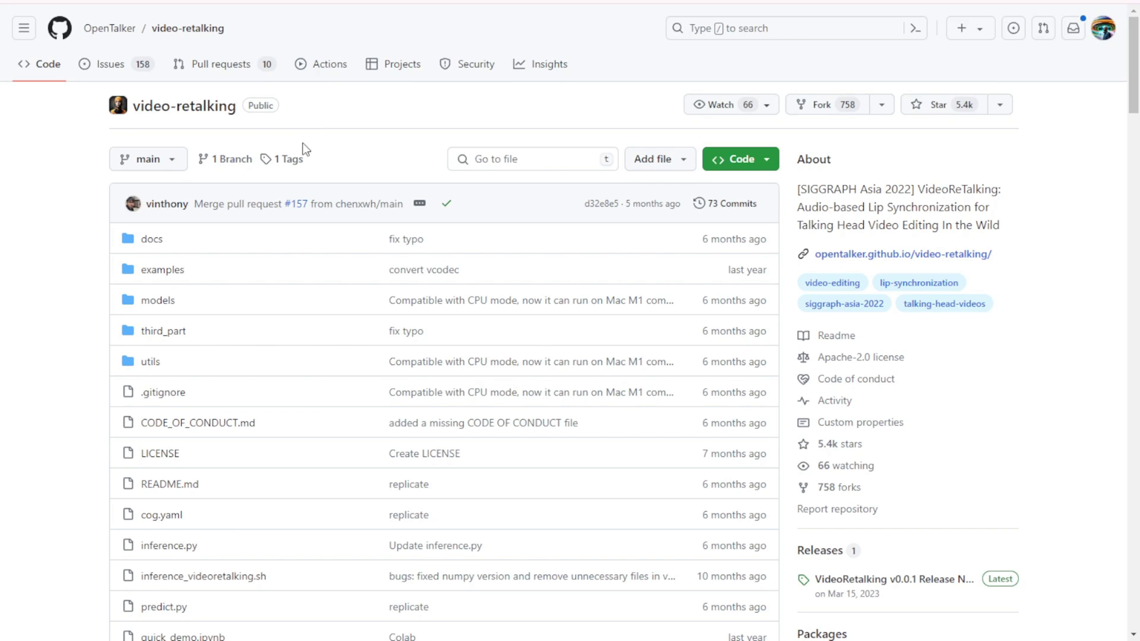
scroll(370, 251, down, 12)
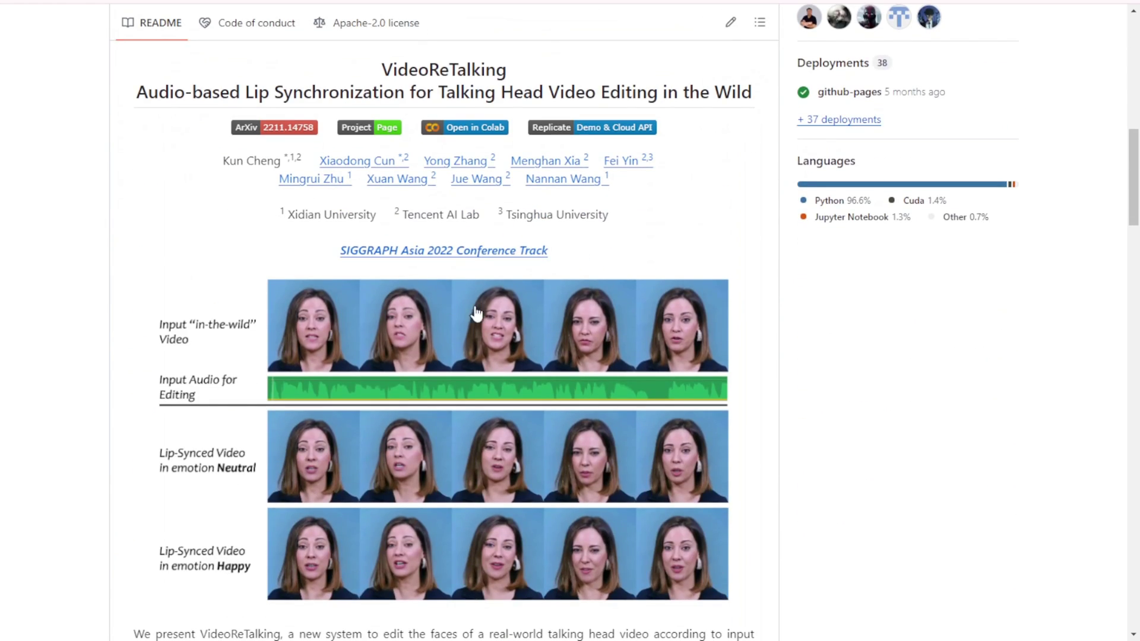